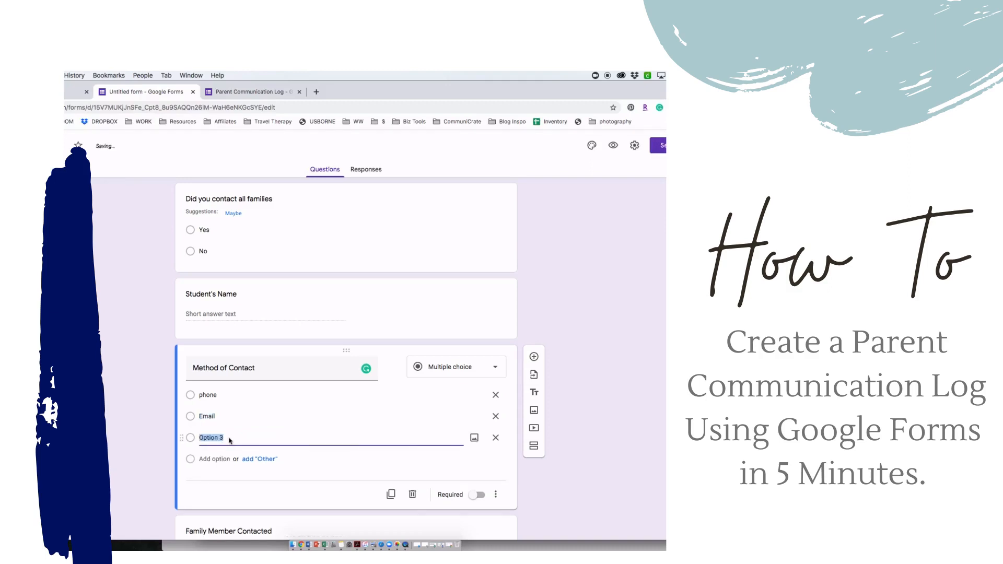
# Set the third Method of Contact option to "virtual classroom" and extend the first option to "phone call"
pyautogui.write('virtual classroom')
pyautogui.click(214, 459)
pyautogui.click(233, 396)
pyautogui.click(234, 396)
pyautogui.write('call')
# Add a "text" option and an "Other" option to the Method of Contact question
pyautogui.click(218, 459)
pyautogui.write('tex')
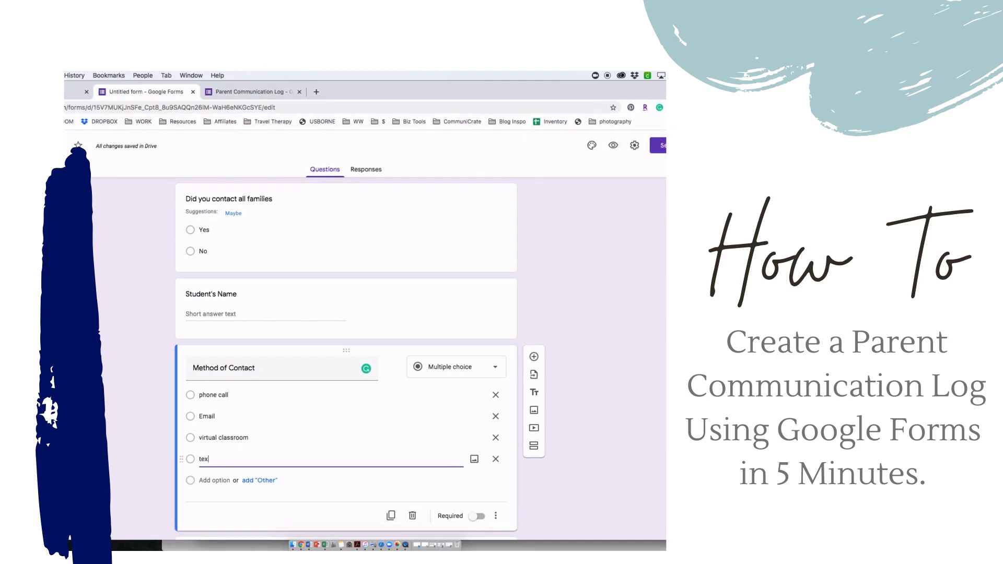
pyautogui.click(264, 441)
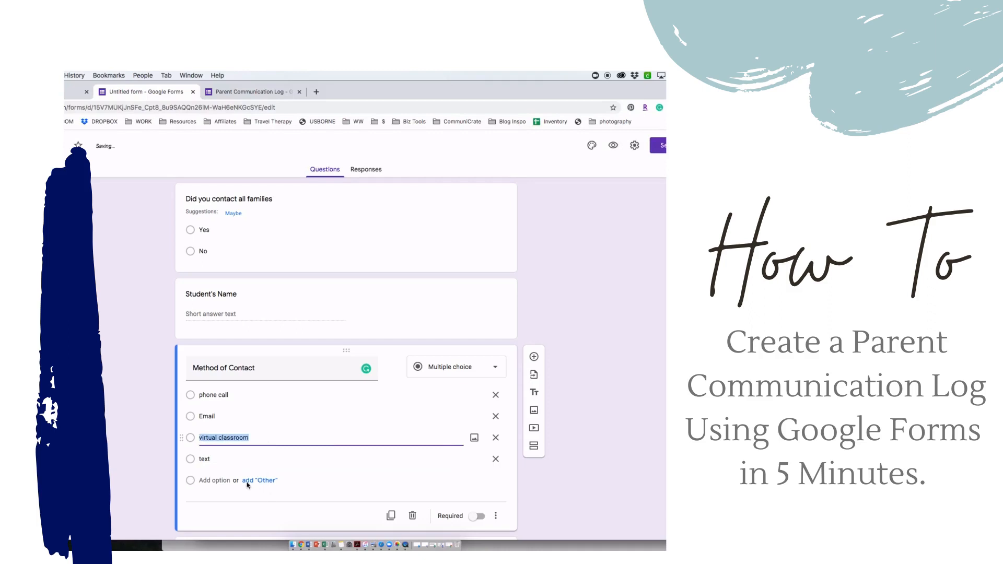
pyautogui.click(271, 484)
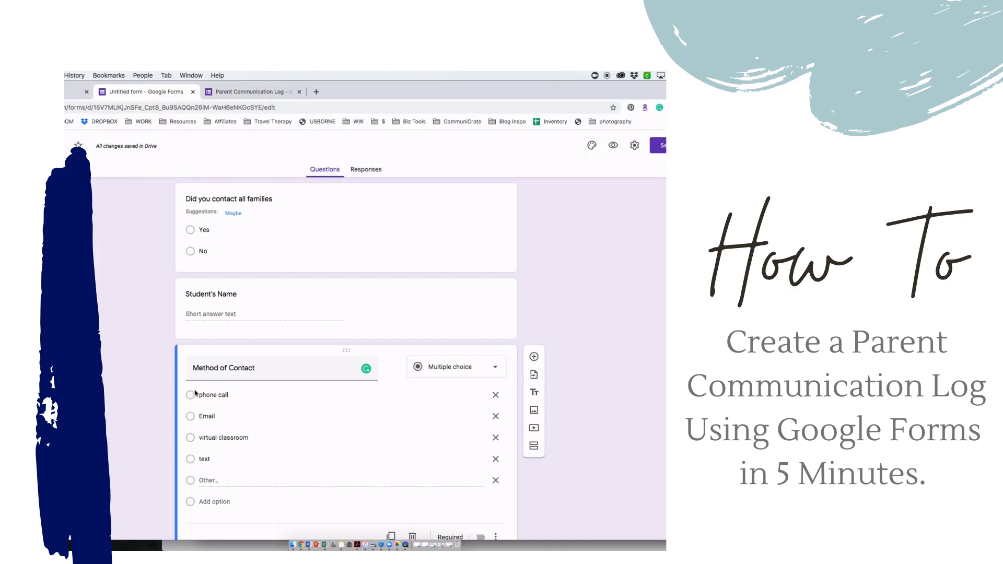
# Duplicate the Family Member Contacted question and title the copy "Reason for Contacting", keeping it a short answer
pyautogui.scroll(-3, 237, 432)
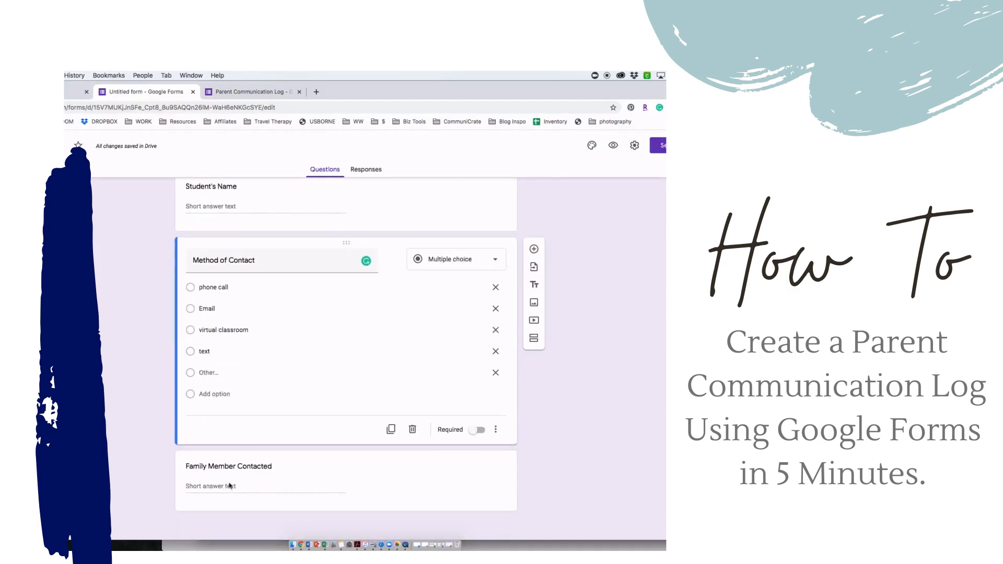
pyautogui.click(459, 484)
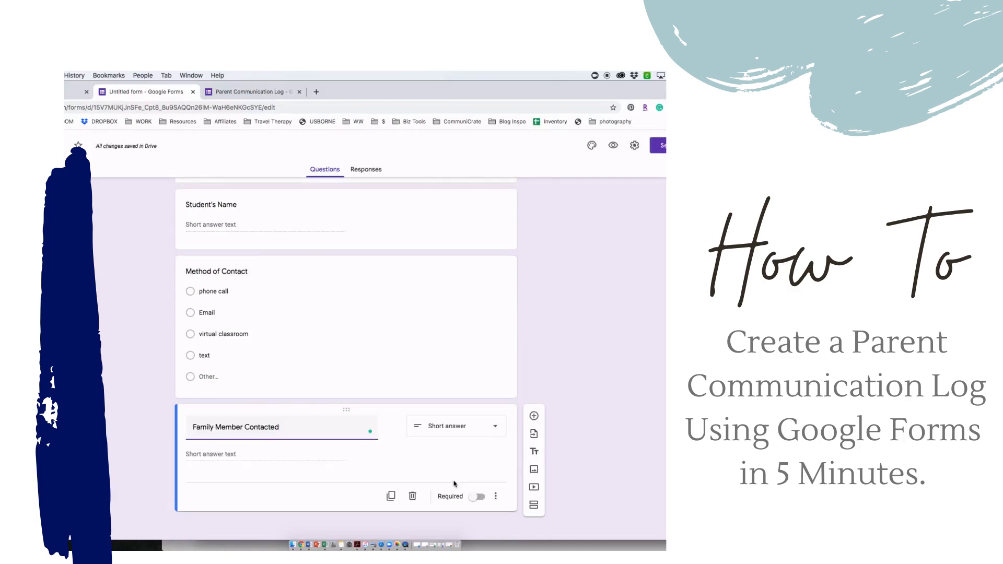
pyautogui.click(390, 495)
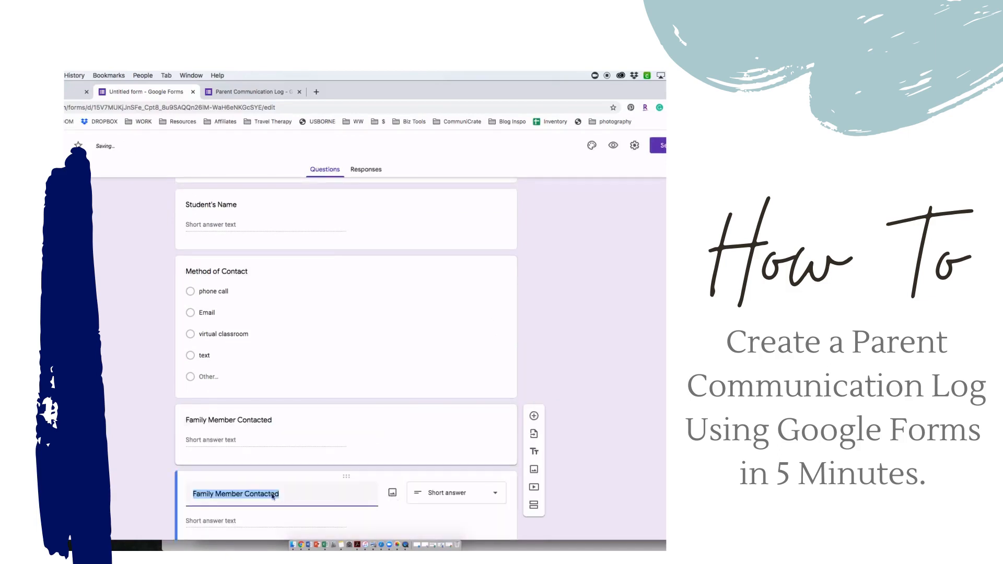
pyautogui.click(434, 491)
pyautogui.click(261, 499)
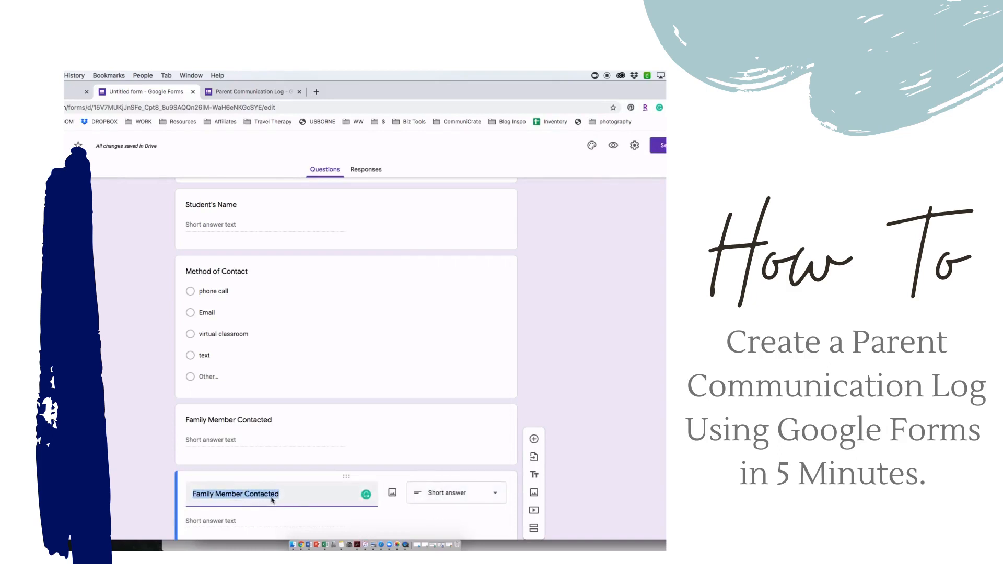
pyautogui.write('Re')
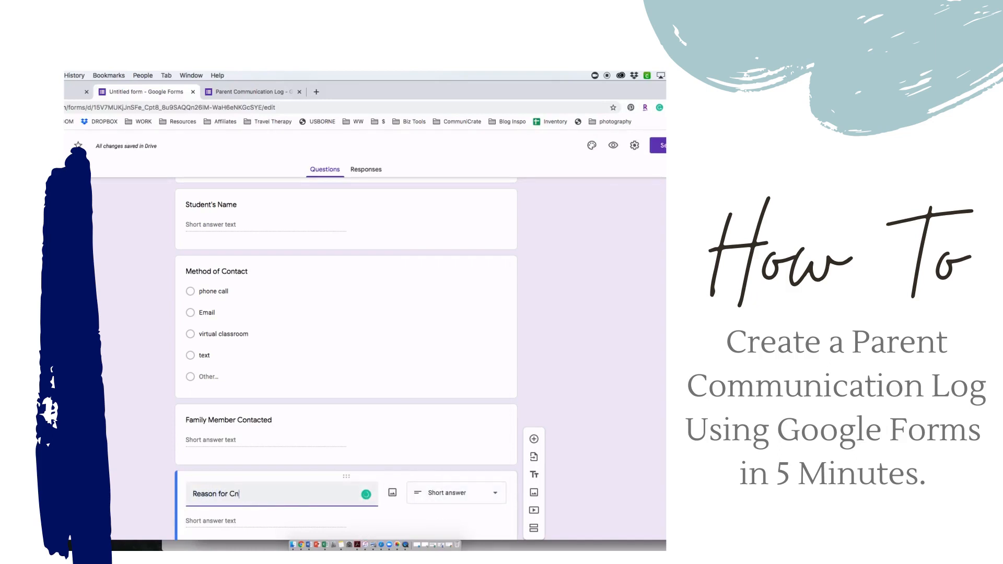
pyautogui.write('ason for Contacting')
pyautogui.press('BackSpace')
pyautogui.press('BackSpace')
pyautogui.press('BackSpace')
pyautogui.press('BackSpace')
pyautogui.scroll(-2, 390, 496)
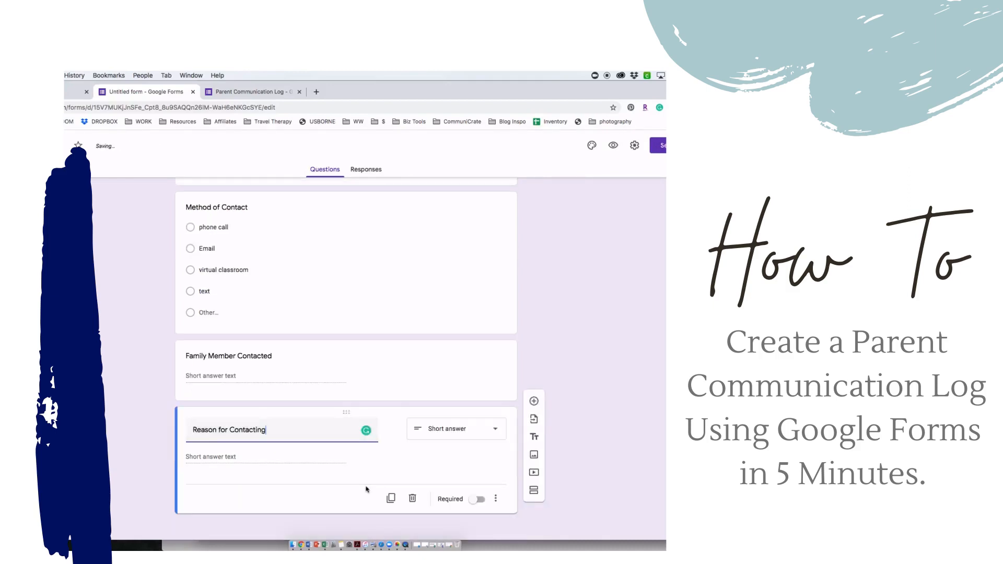
# Duplicate the Reason for Contacting question and title the copy "Notes"
pyautogui.click(391, 499)
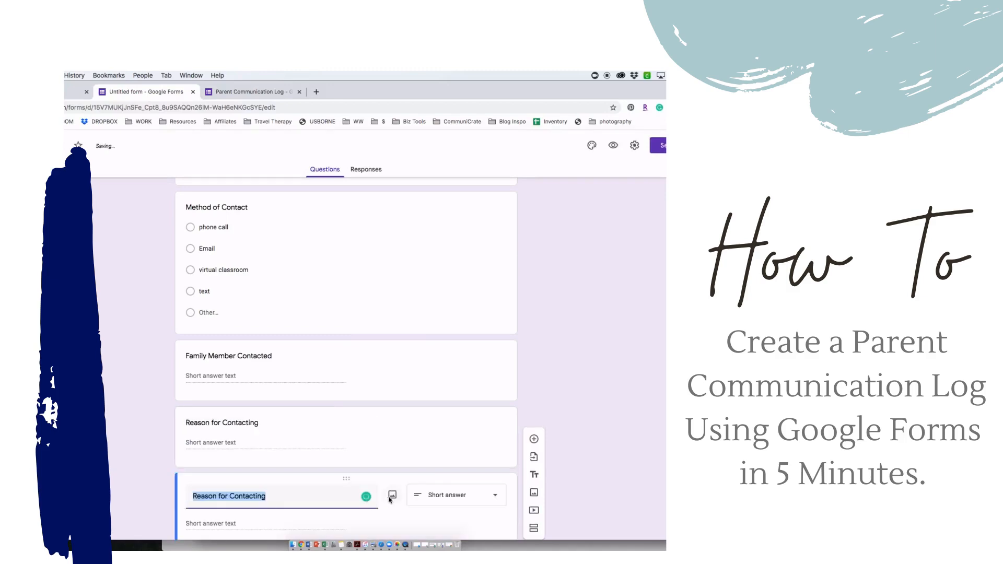
pyautogui.write('Notes')
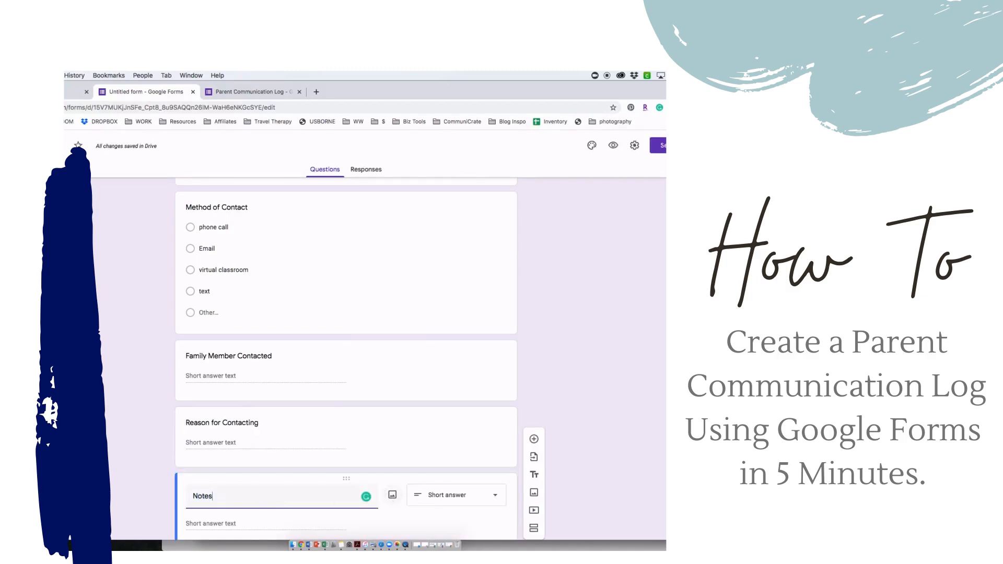
pyautogui.scroll(-2, 386, 432)
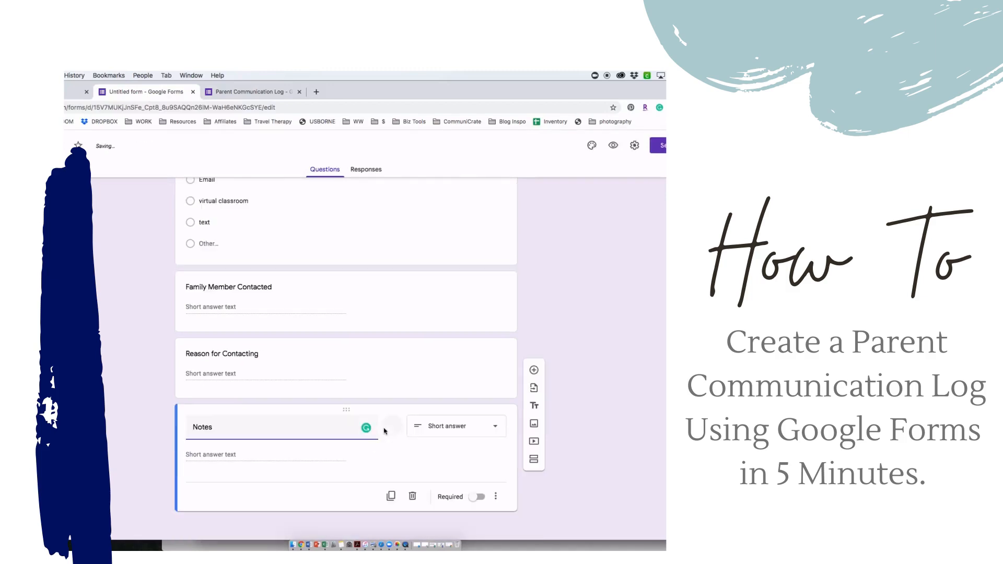
# Duplicate the Notes question and title the copy "Follow up needed?"
pyautogui.click(392, 497)
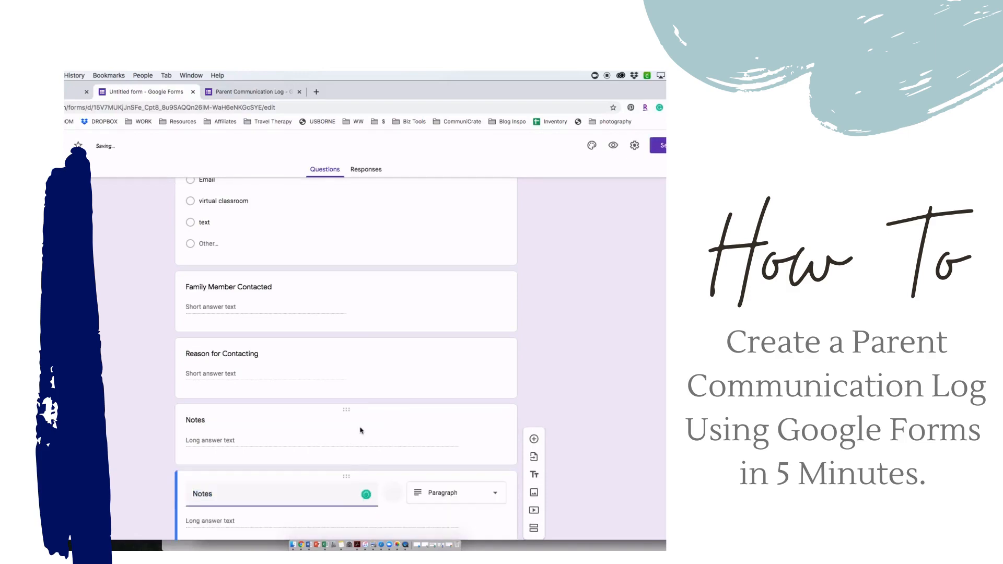
pyautogui.click(467, 429)
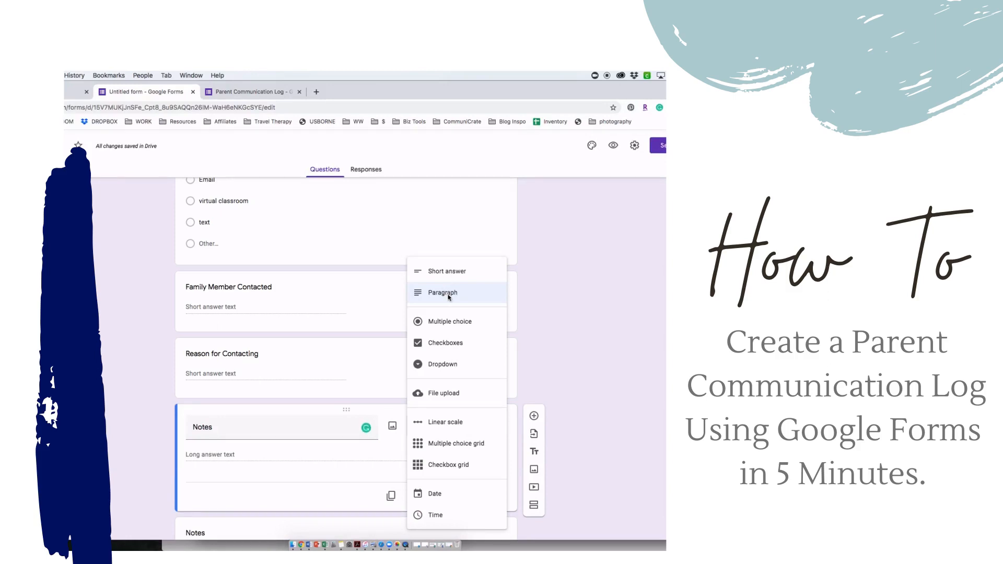
pyautogui.click(296, 471)
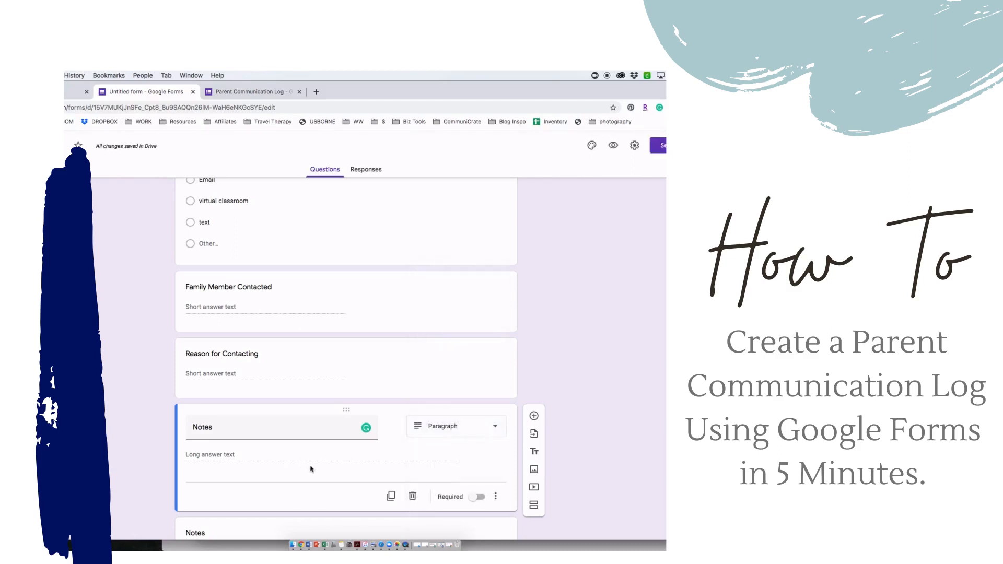
pyautogui.scroll(-3, 313, 468)
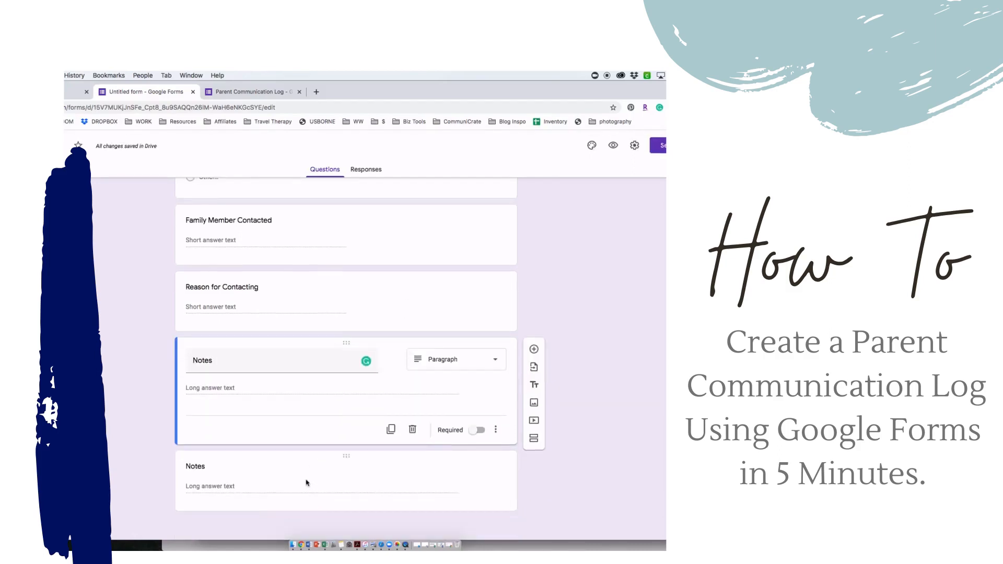
pyautogui.click(228, 483)
pyautogui.write('Follow u')
pyautogui.press('BackSpace')
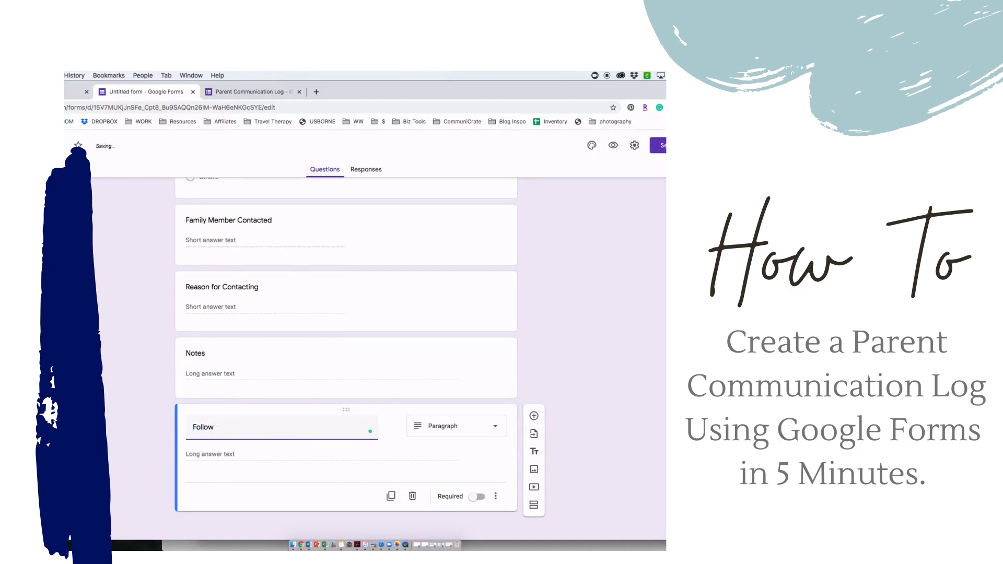
pyautogui.write('up needed?')
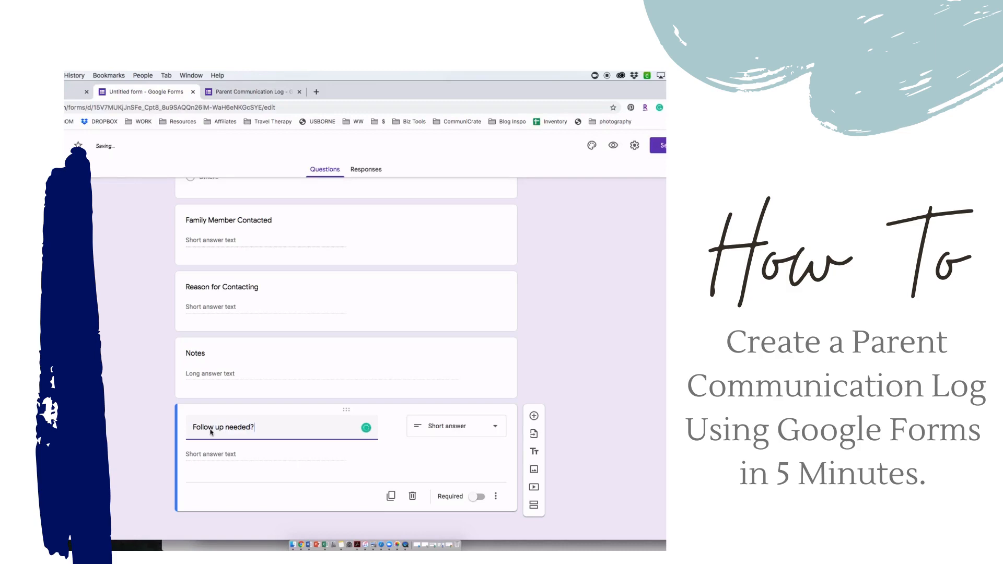
# Change the "Follow up needed?" question to multiple choice with the options "yes" and "No"
pyautogui.click(498, 426)
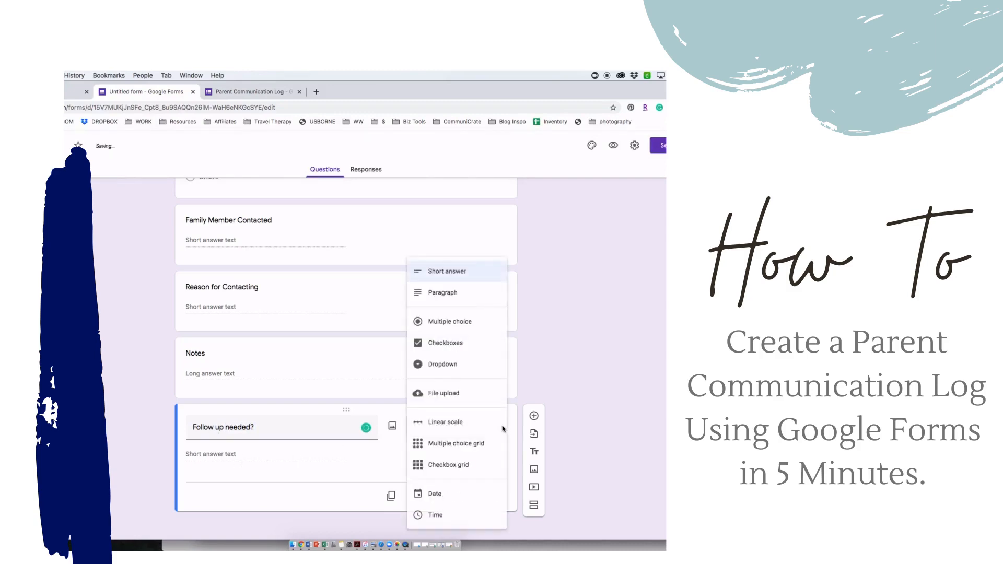
pyautogui.click(457, 322)
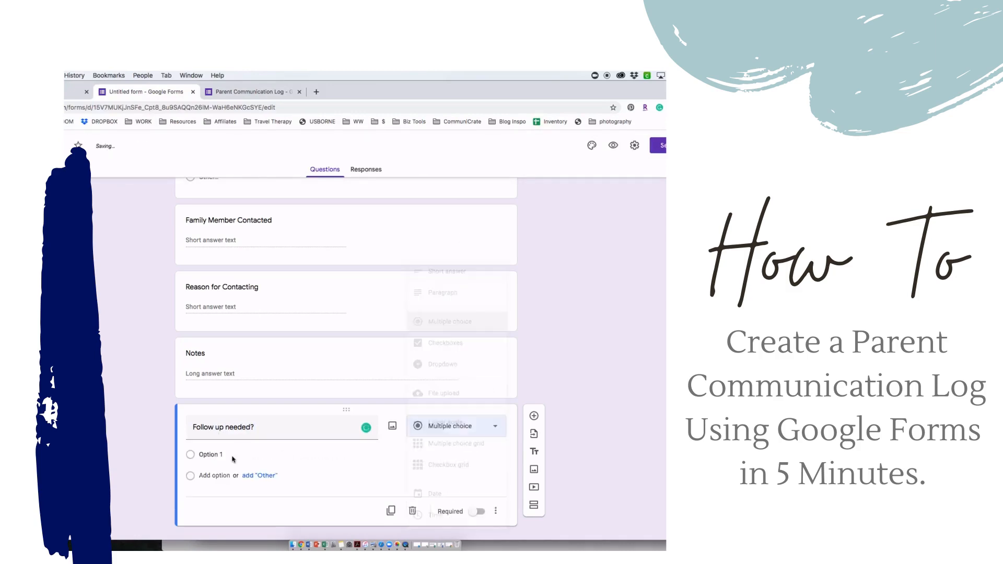
pyautogui.click(219, 455)
pyautogui.write('yes')
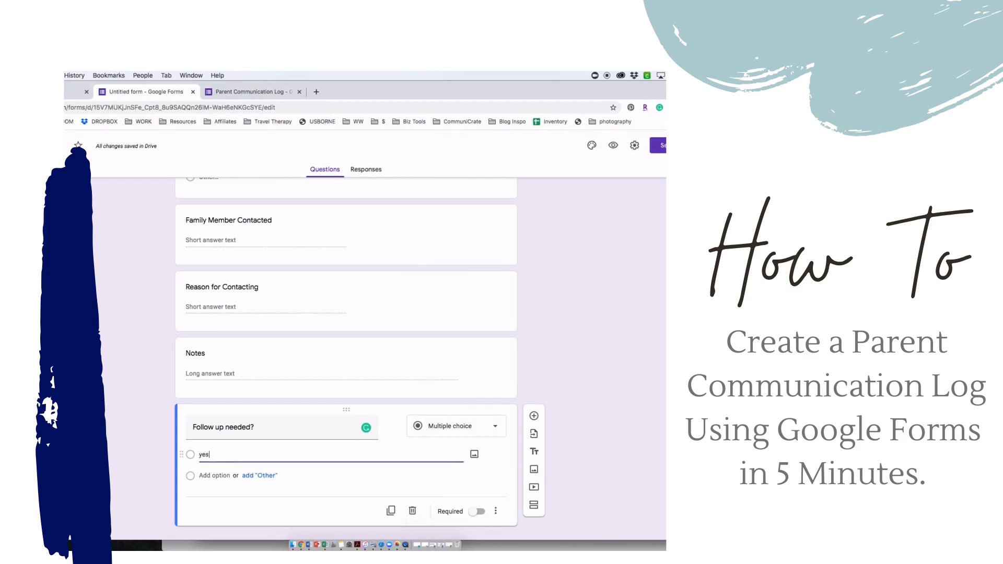
pyautogui.click(224, 488)
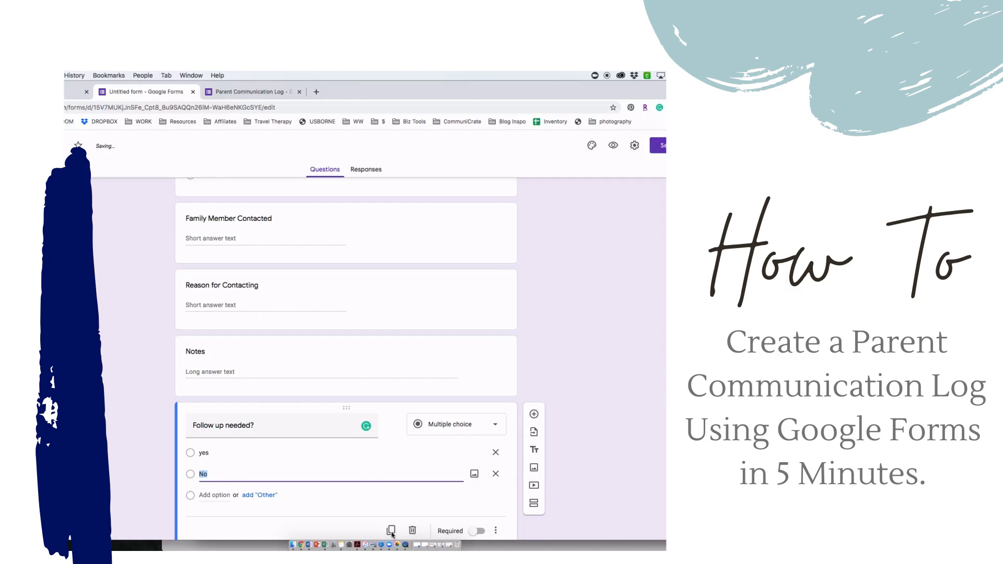
# Duplicate the "Follow up needed?" question and change the copy's answer type to Paragraph, leaving it optional
pyautogui.click(391, 530)
pyautogui.click(478, 505)
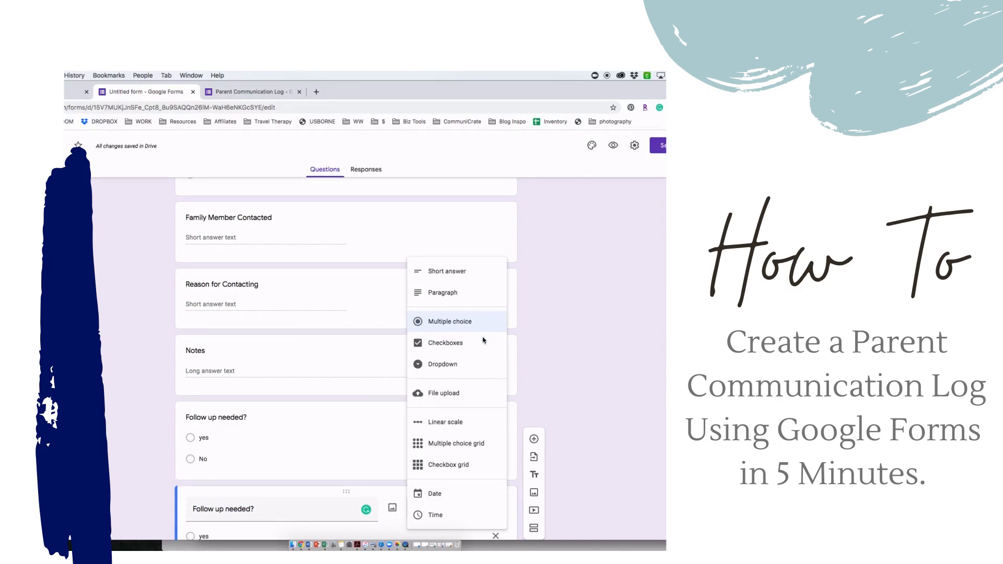
pyautogui.click(460, 293)
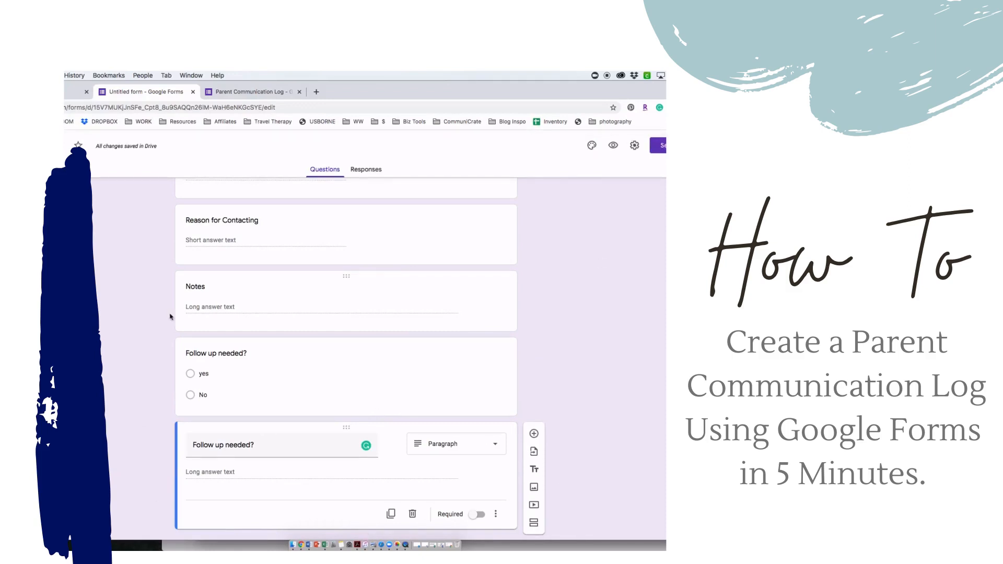
pyautogui.click(478, 516)
pyautogui.click(481, 515)
# Preview the form and answer Yes for contacting all families and "virtual classroom" for Method of Contact
pyautogui.scroll(15, 460, 319)
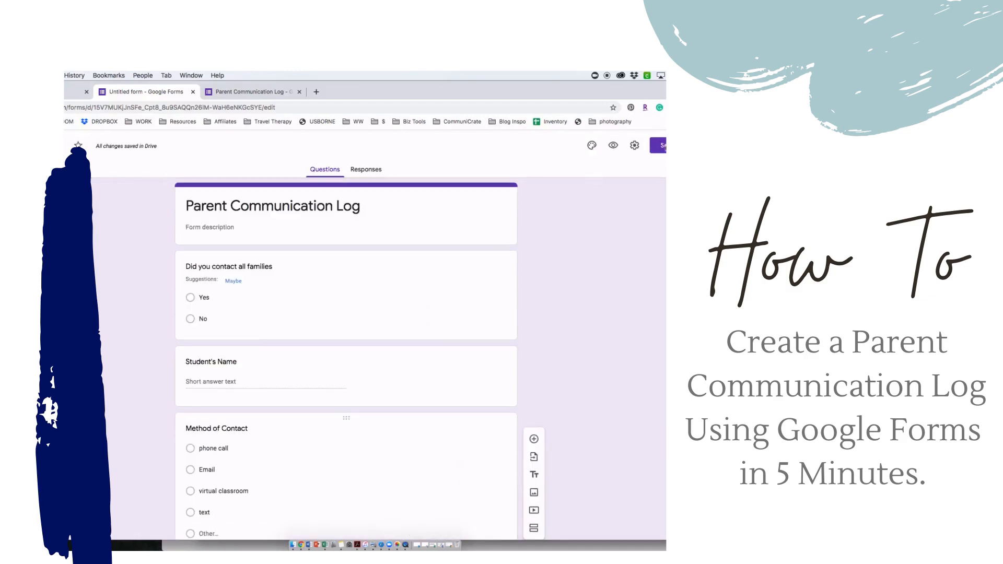
pyautogui.click(612, 146)
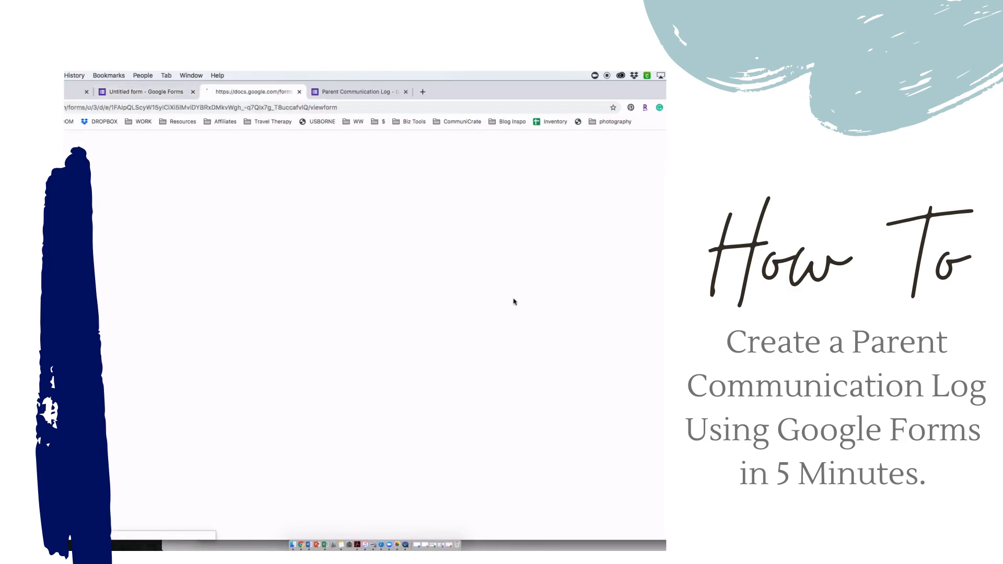
pyautogui.scroll(-10, 494, 282)
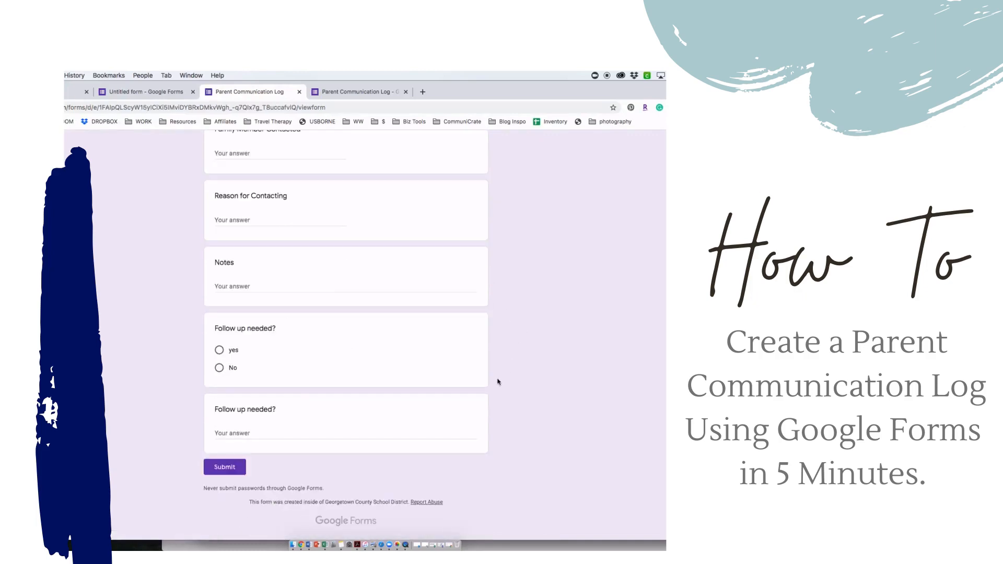
pyautogui.scroll(10, 361, 426)
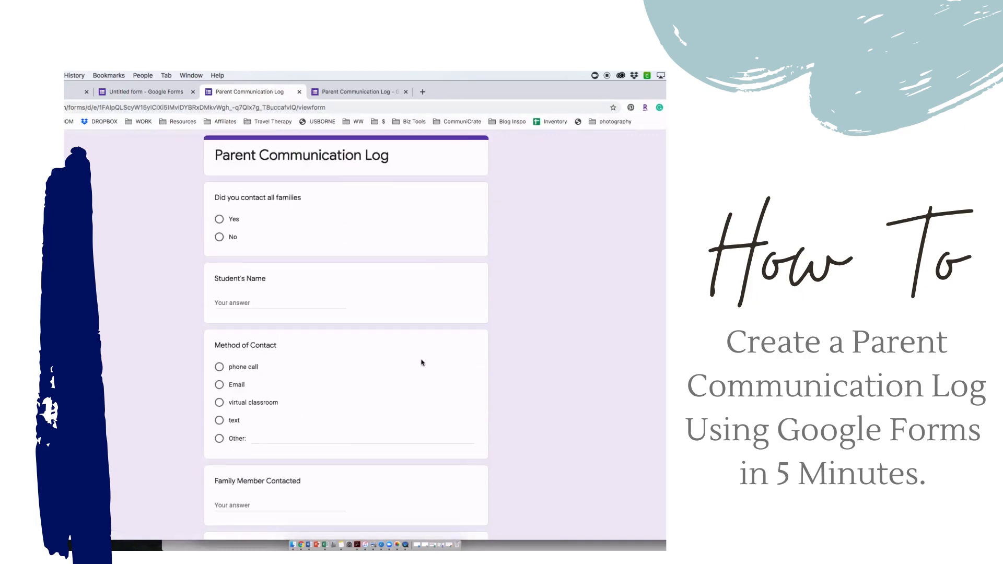
pyautogui.click(220, 219)
pyautogui.click(220, 403)
pyautogui.scroll(-3, 409, 451)
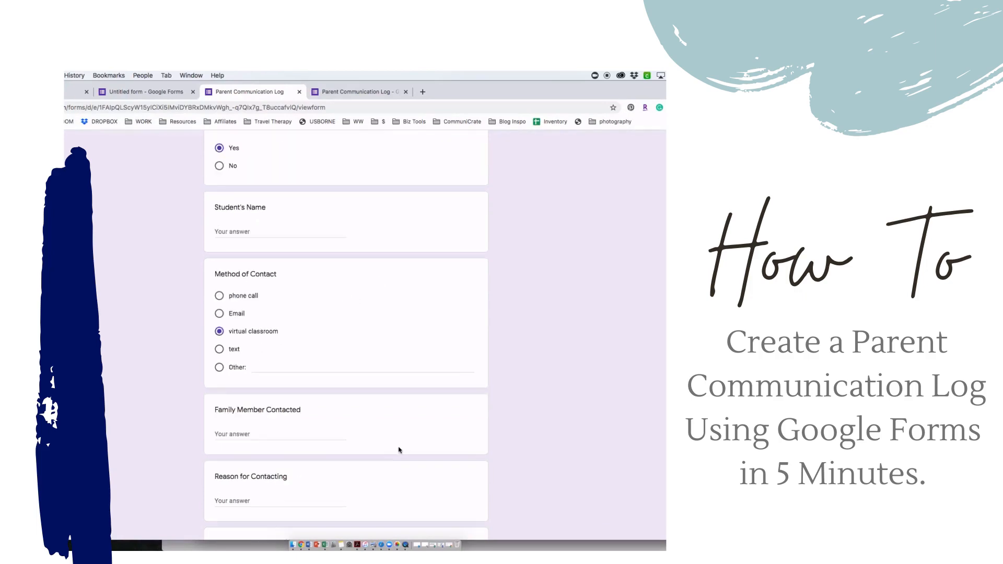
# Enter "seesaw announcement to notify families to join the account for home learning" as the Reason for Contacting answer
pyautogui.click(281, 426)
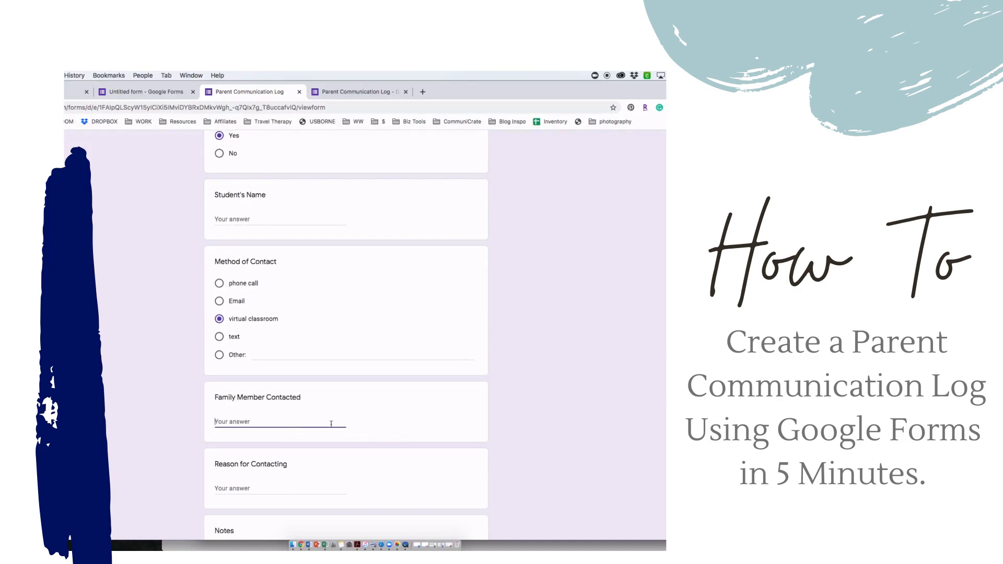
pyautogui.scroll(-2, 292, 439)
pyautogui.click(287, 425)
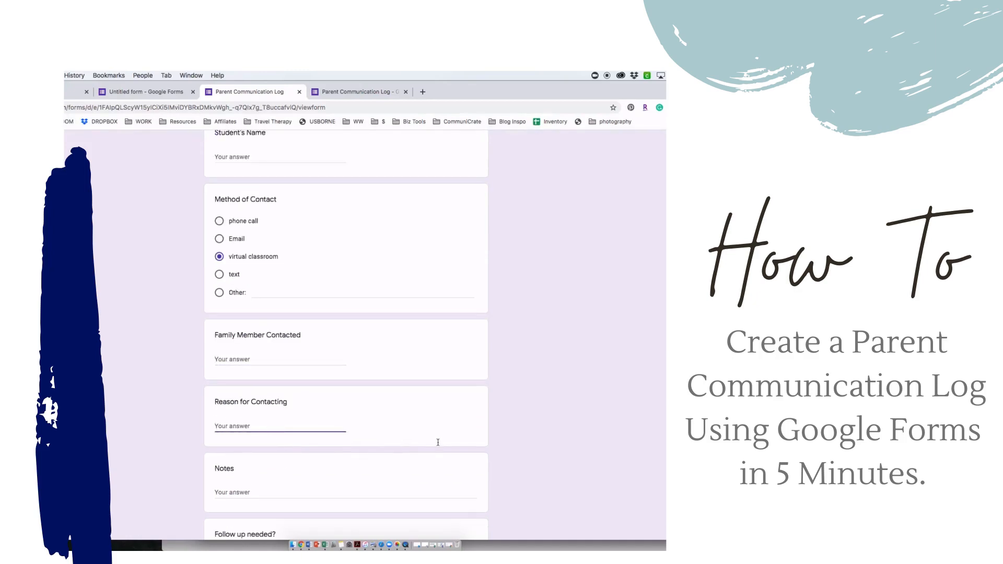
pyautogui.write('se')
pyautogui.write('esaw an')
pyautogui.write('in t')
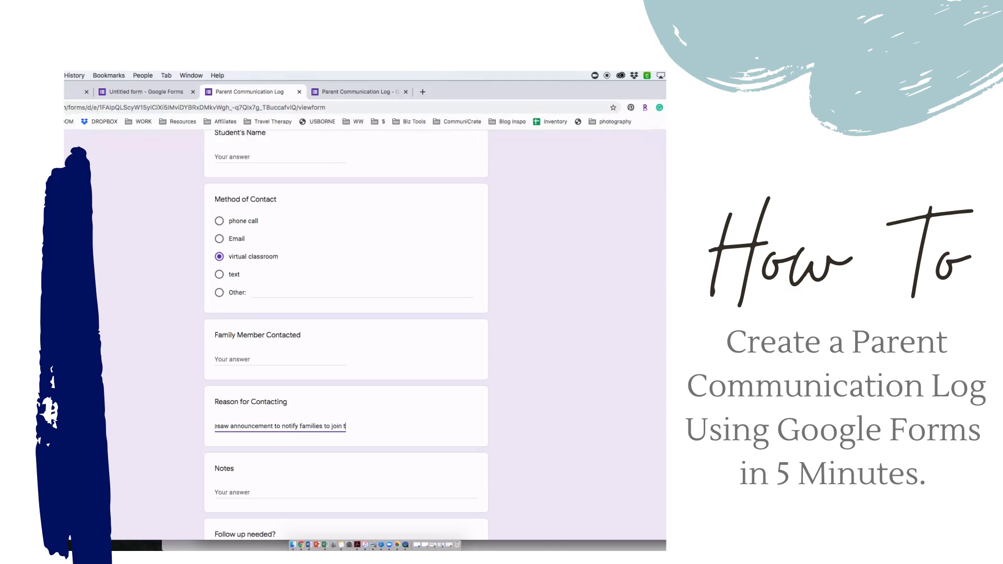
pyautogui.write('he account for home learning')
# Answer yes to the follow-up choice, enter "make sure all families are connected" as the follow-up details, and submit the response
pyautogui.scroll(-5, 418, 343)
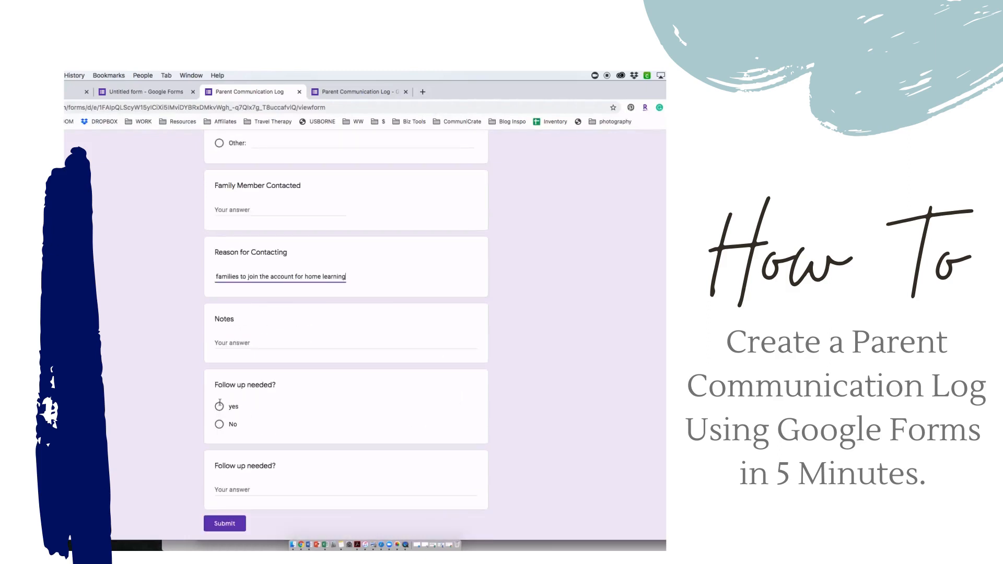
pyautogui.click(220, 405)
pyautogui.click(261, 503)
pyautogui.write('make sure all fam')
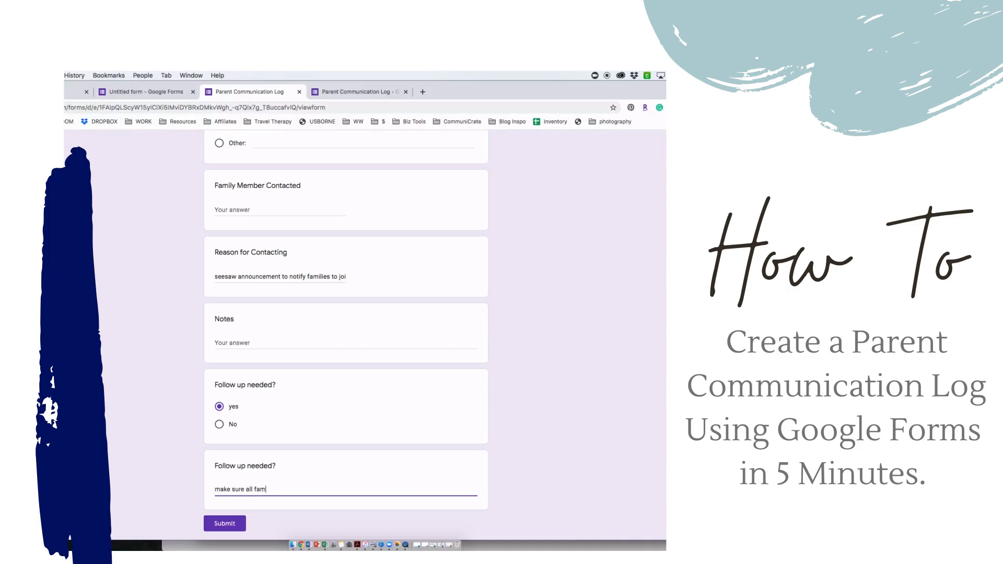
pyautogui.write('ilies are cp')
pyautogui.press('BackSpace')
pyautogui.write('onnected')
pyautogui.click(224, 523)
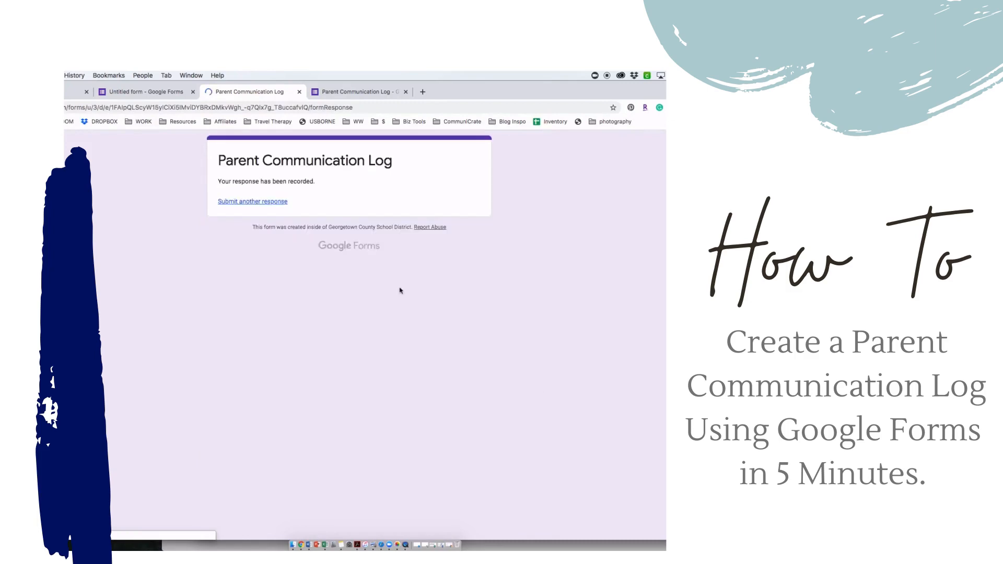
# Return to the form editor and review the summary of submitted responses for the Parent Communication Log
pyautogui.click(144, 92)
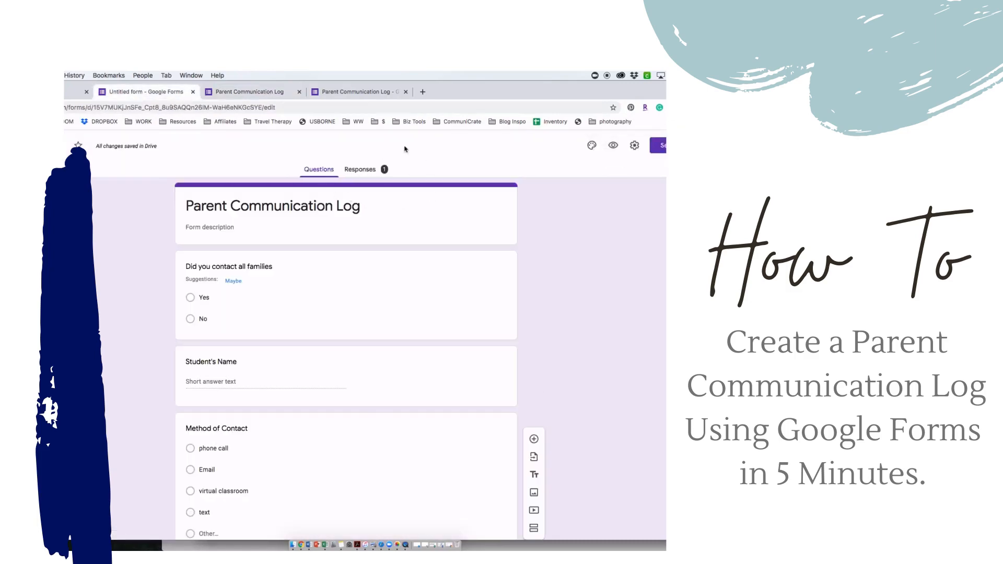
pyautogui.click(360, 169)
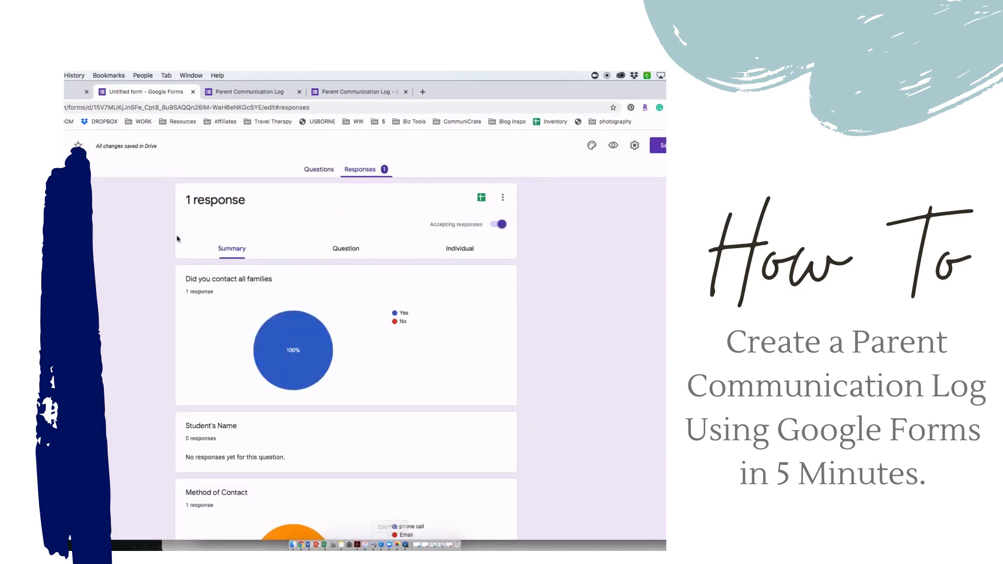
pyautogui.scroll(-2, 378, 335)
pyautogui.scroll(2, 376, 336)
# Create a new linked response spreadsheet named "Parent Communication Log"
pyautogui.click(481, 198)
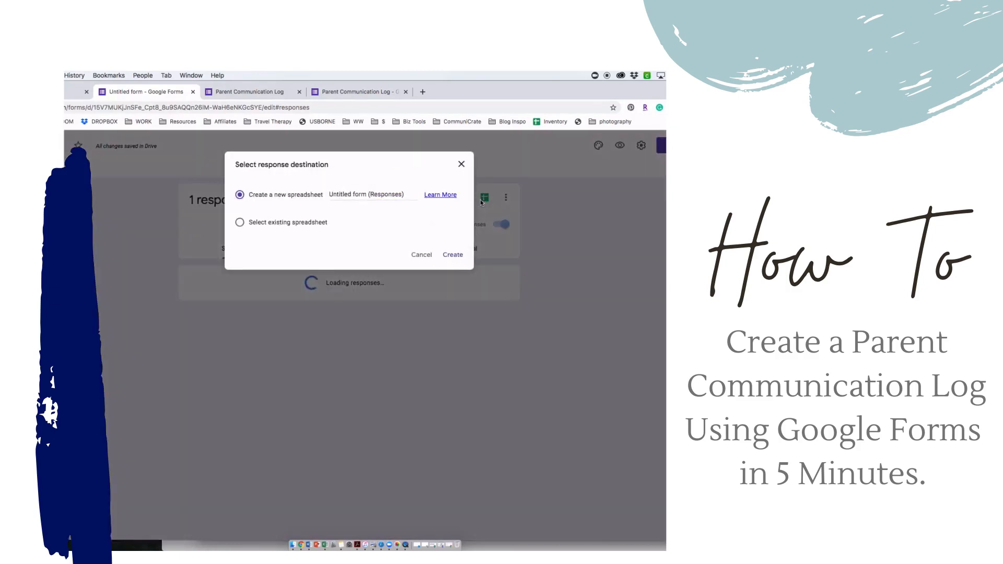
pyautogui.click(386, 194)
pyautogui.tripleClick(350, 193)
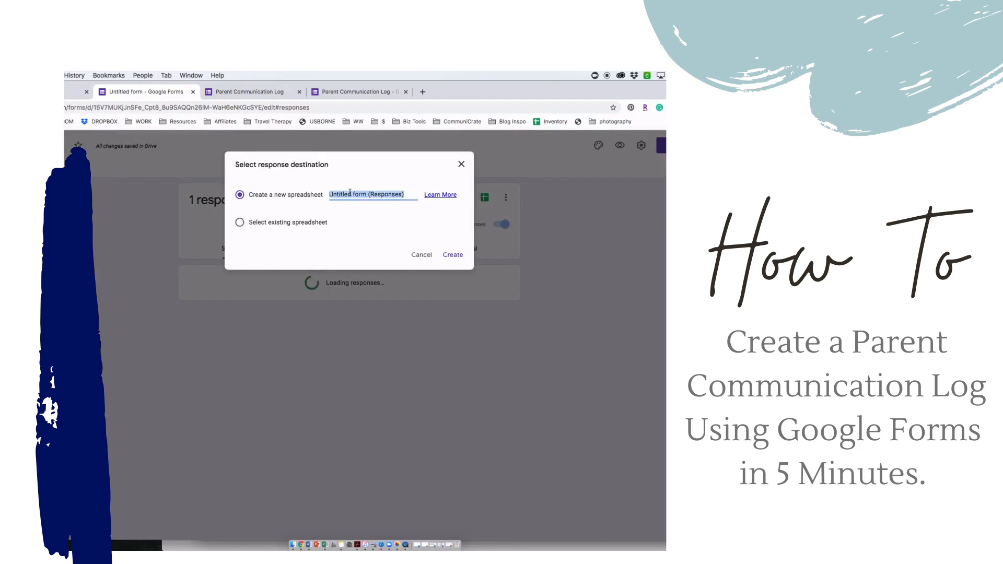
pyautogui.write('Parent Communica')
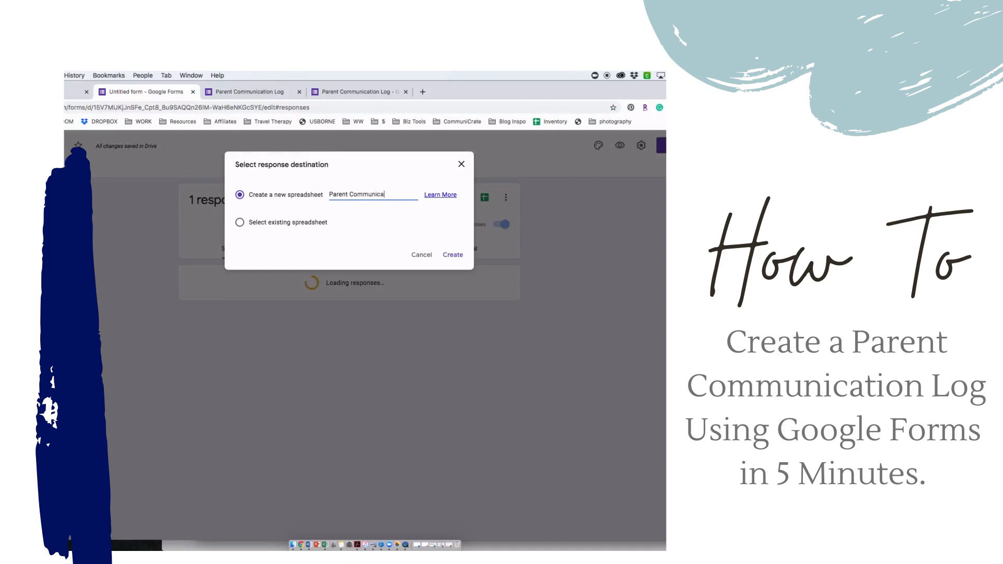
pyautogui.write('tion Log')
pyautogui.click(452, 255)
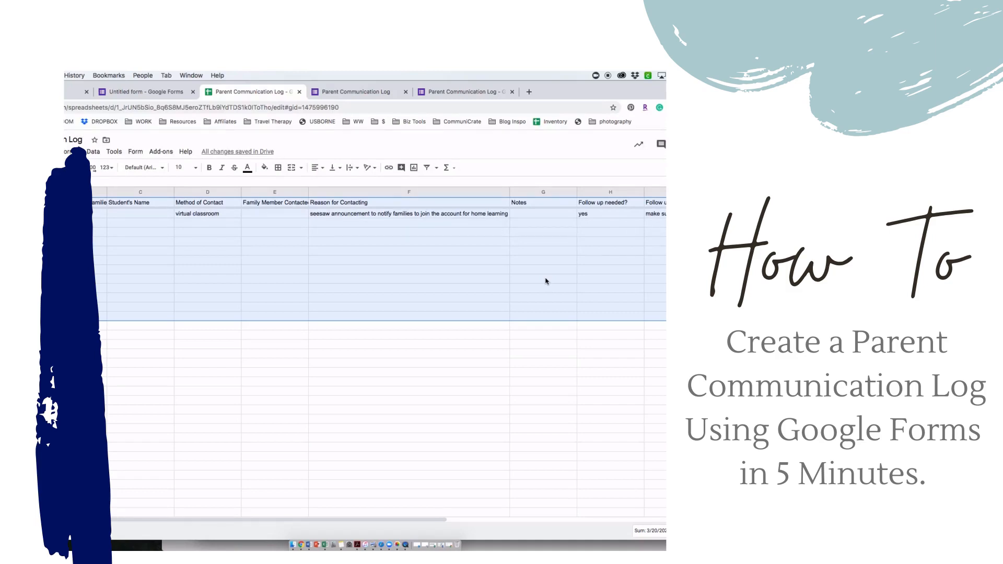
pyautogui.click(402, 545)
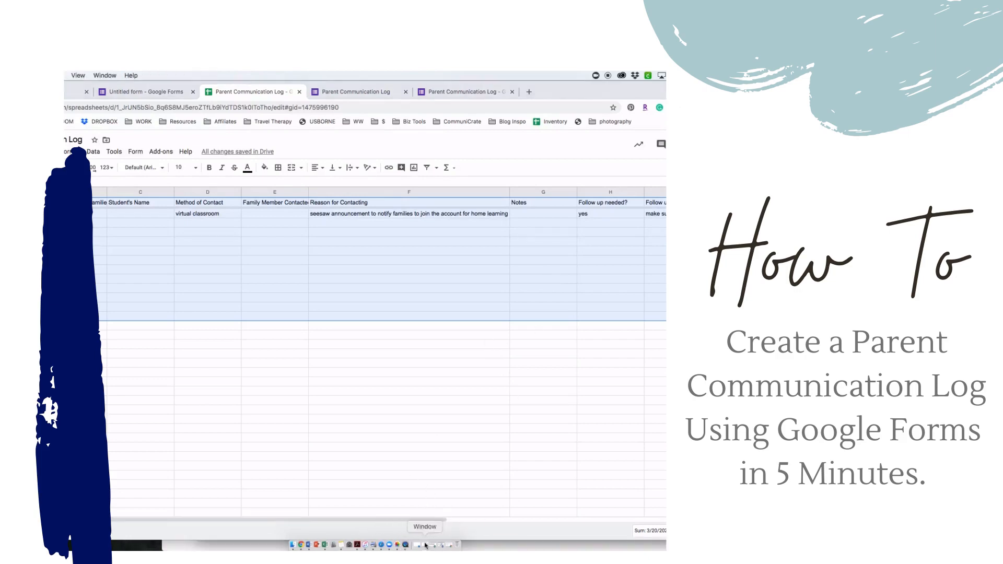